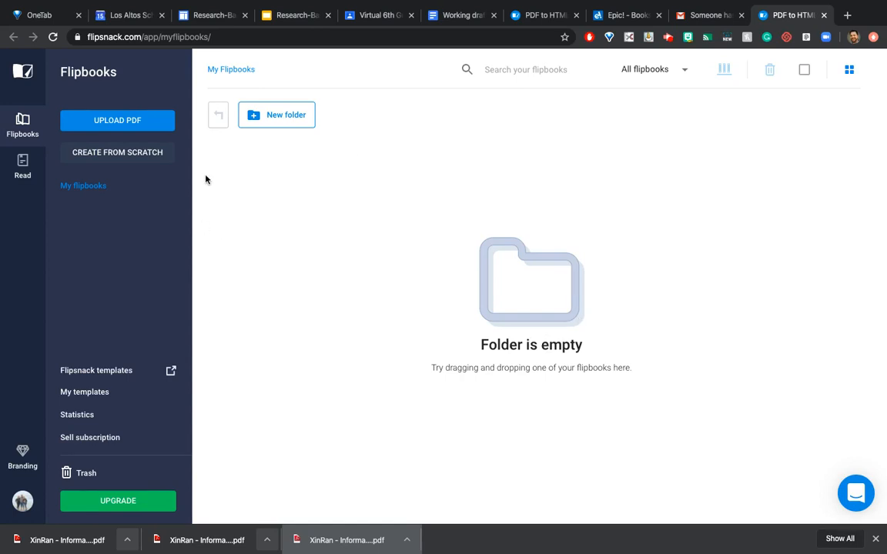
- Upload the student's informational book PDF from the browser downloads as a new flipbook and continue to customization
{"action": "left_click", "coordinate": [122, 121]}
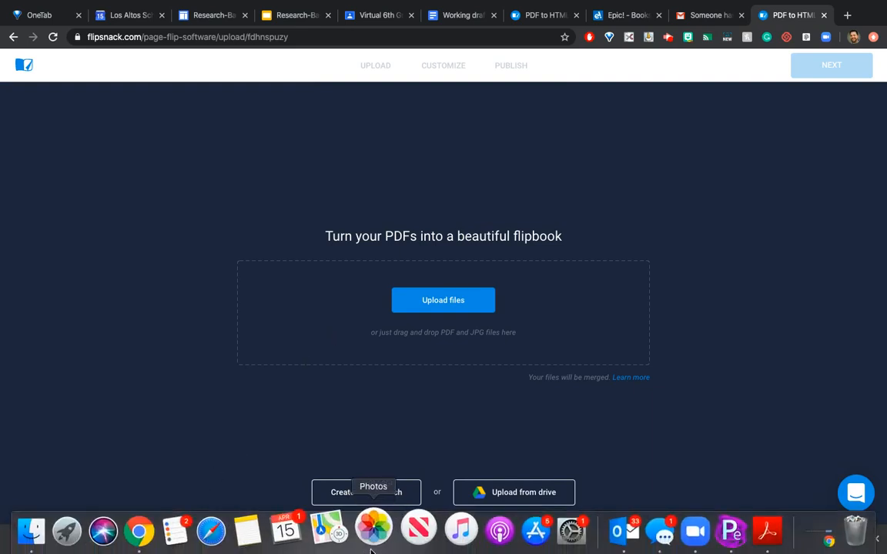
{"action": "mouse_move", "coordinate": [366, 545]}
{"action": "left_mouse_down"}
{"action": "mouse_move", "coordinate": [447, 304]}
{"action": "mouse_move", "coordinate": [368, 550]}
{"action": "left_mouse_up"}
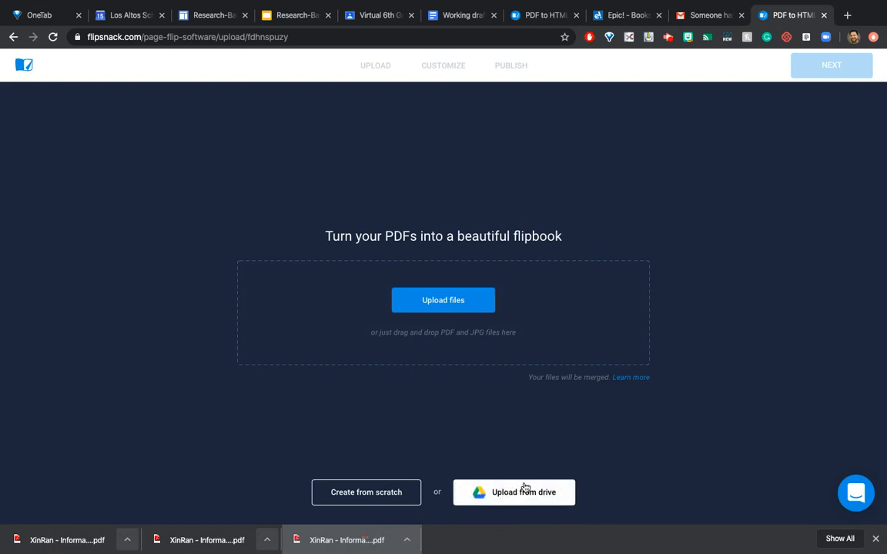
{"action": "left_click_drag", "start_coordinate": [346, 542], "coordinate": [424, 303]}
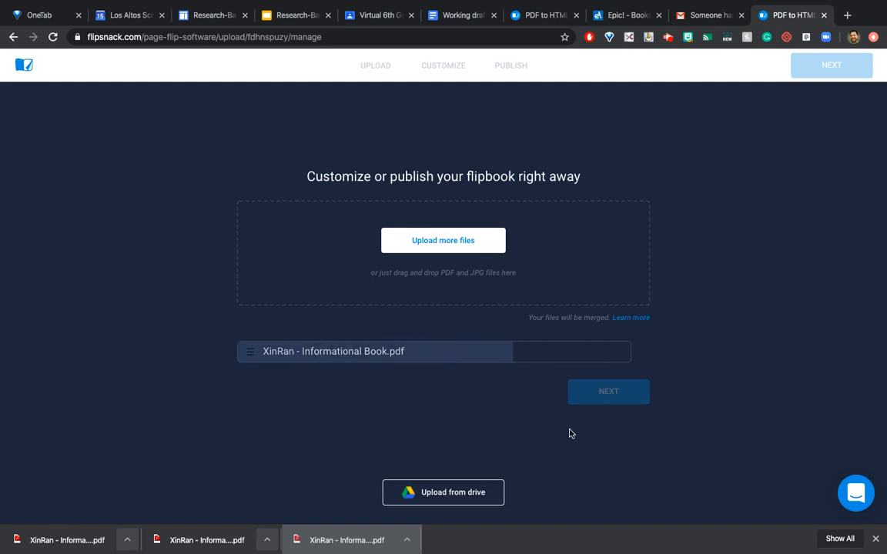
{"action": "left_click", "coordinate": [624, 391]}
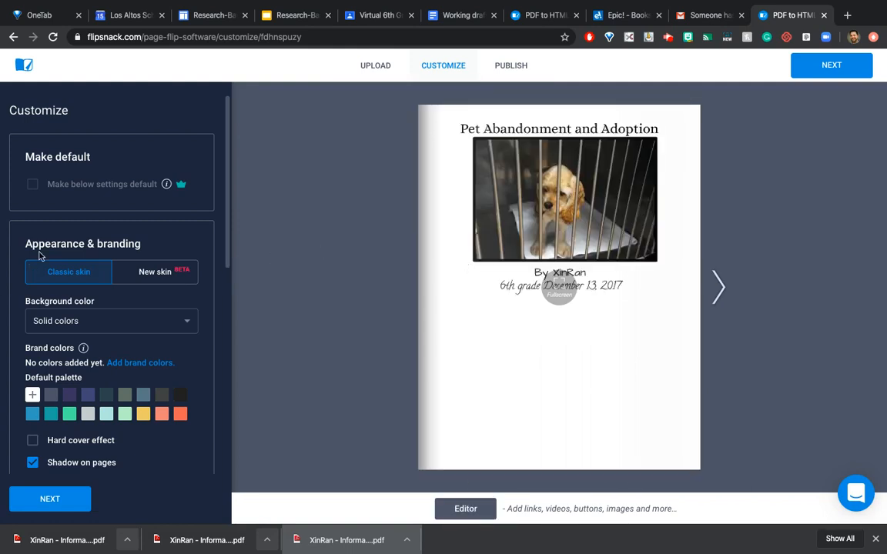
- Try the New skin, preview pages 2-3 and the cover in it, and switch back to the Classic skin
{"action": "left_click", "coordinate": [164, 281]}
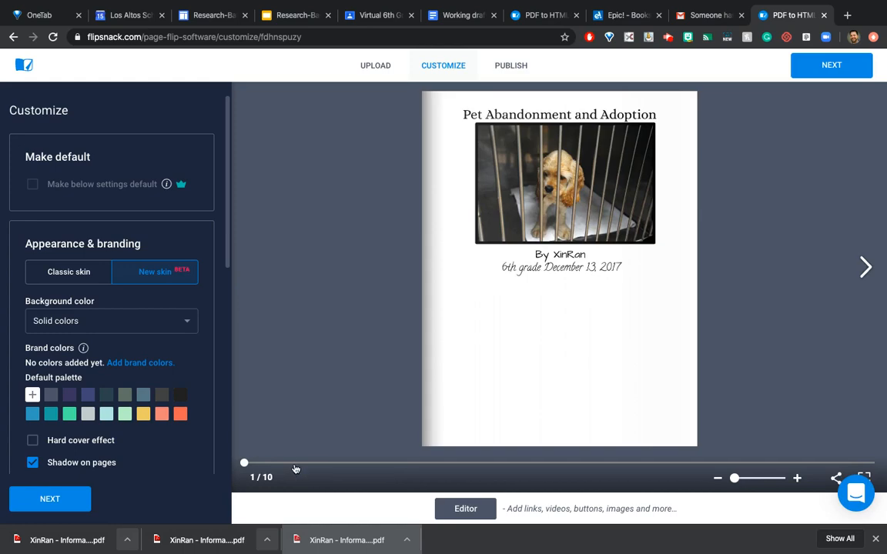
{"action": "left_click", "coordinate": [365, 466]}
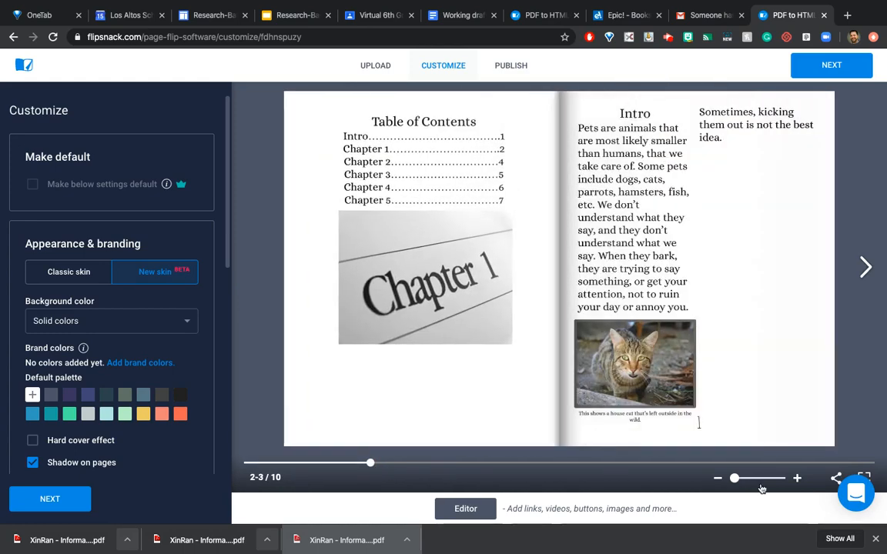
{"action": "mouse_move", "coordinate": [734, 479]}
{"action": "left_mouse_down"}
{"action": "mouse_move", "coordinate": [777, 481]}
{"action": "mouse_move", "coordinate": [732, 479]}
{"action": "left_mouse_up"}
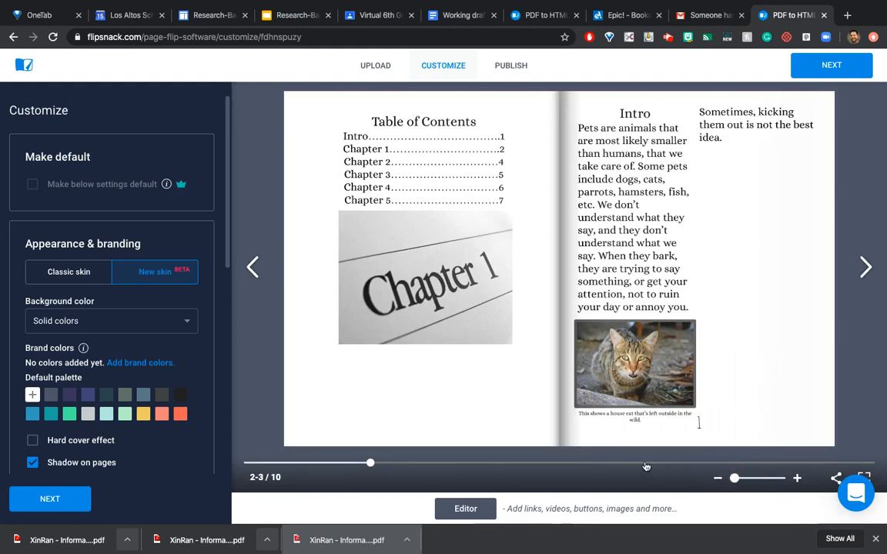
{"action": "left_click", "coordinate": [263, 466]}
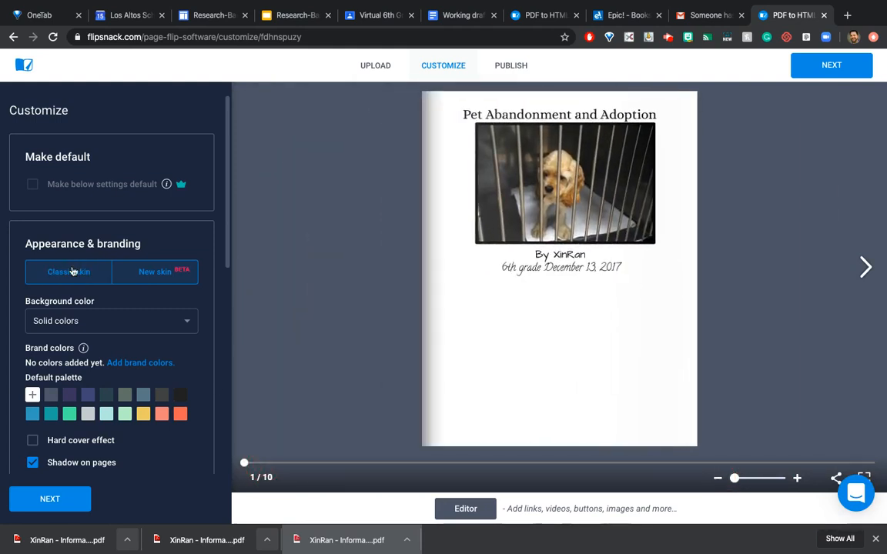
{"action": "left_click", "coordinate": [73, 271]}
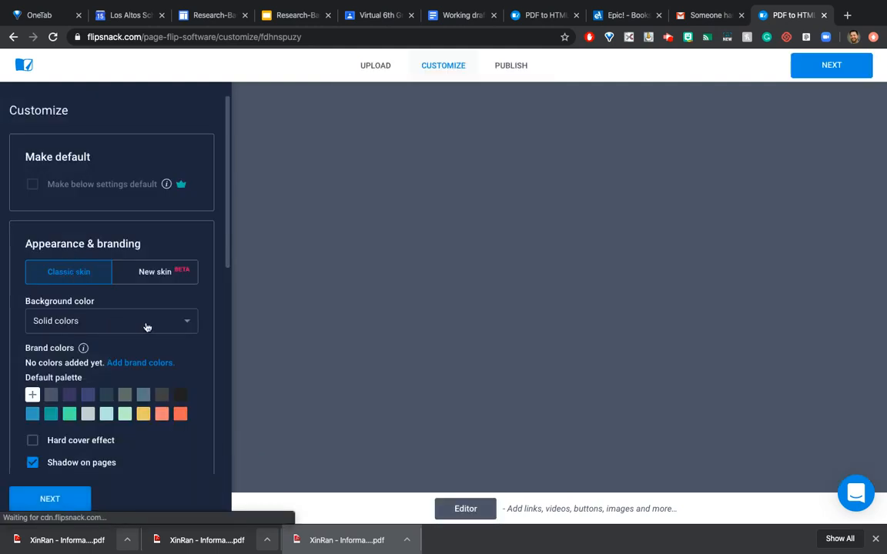
- Set the flipbook background to the dark purple texture and enable the hard cover effect
{"action": "left_click", "coordinate": [171, 322]}
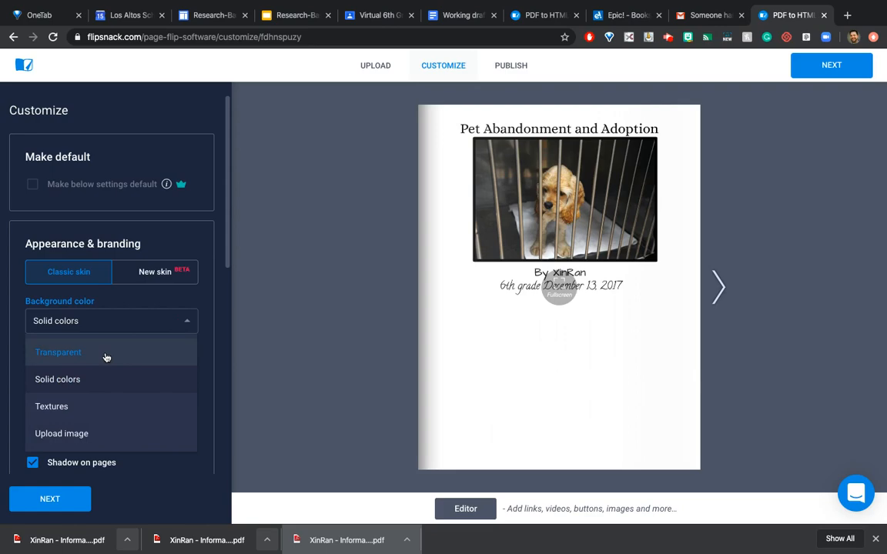
{"action": "left_click", "coordinate": [95, 406]}
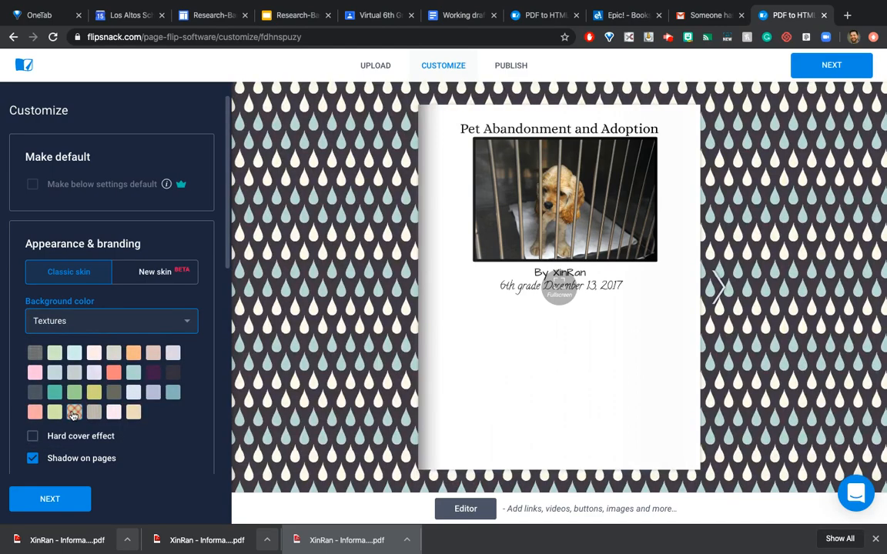
{"action": "left_click", "coordinate": [74, 413]}
{"action": "left_click", "coordinate": [154, 373]}
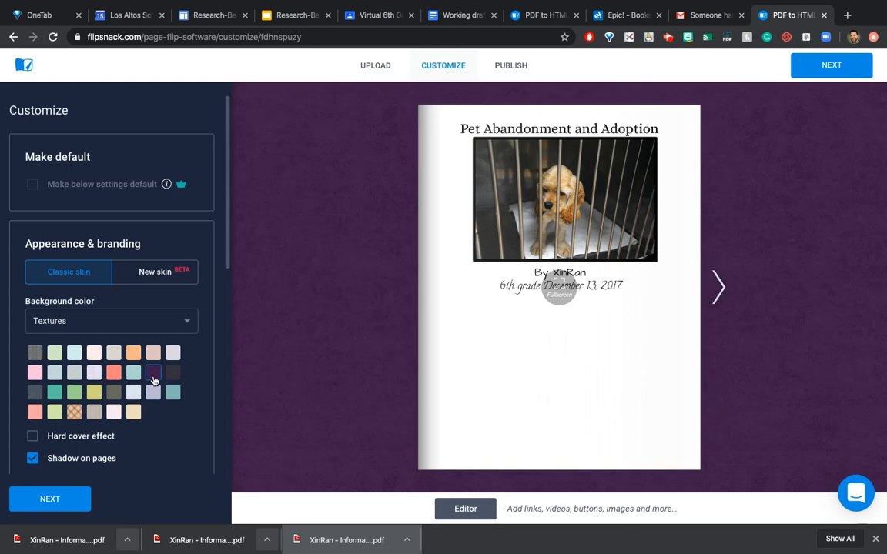
{"action": "left_click", "coordinate": [33, 436]}
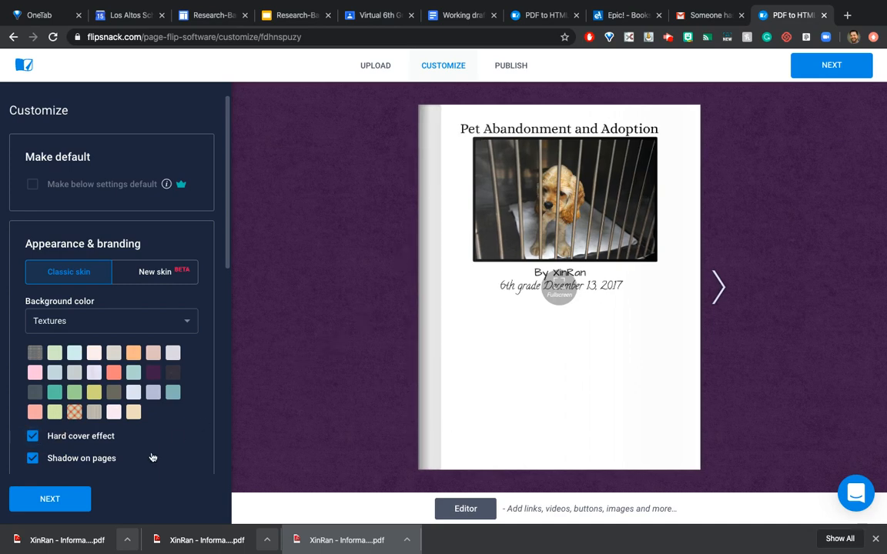
- Preview the flipbook's page turning from the cover to the Chapter 3 and 4 spread and back to the cover
{"action": "left_click_drag", "start_coordinate": [226, 267], "coordinate": [225, 333]}
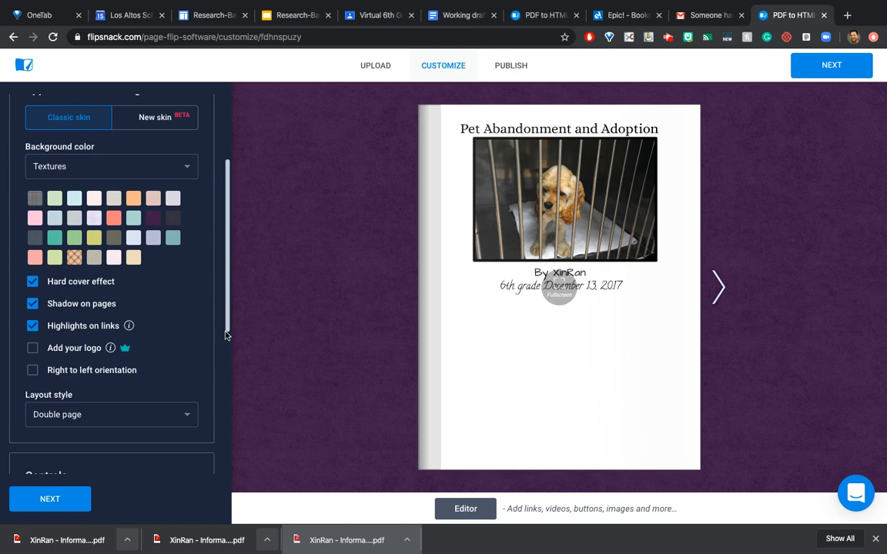
{"action": "left_click", "coordinate": [723, 295]}
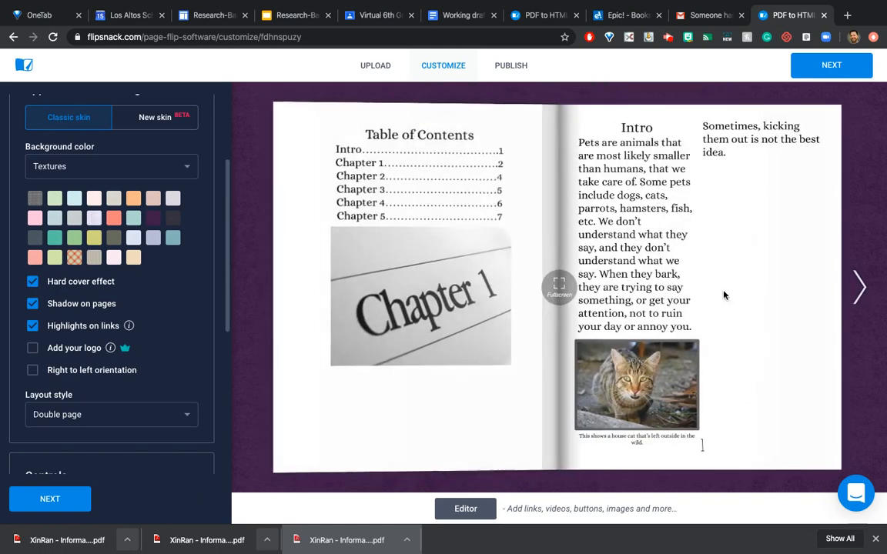
{"action": "left_click", "coordinate": [865, 295]}
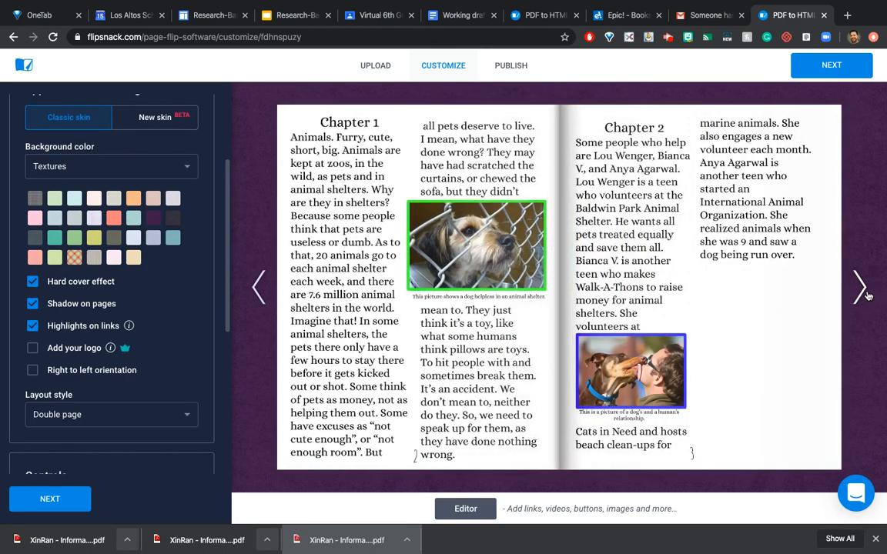
{"action": "left_click", "coordinate": [868, 295]}
{"action": "left_click", "coordinate": [259, 289]}
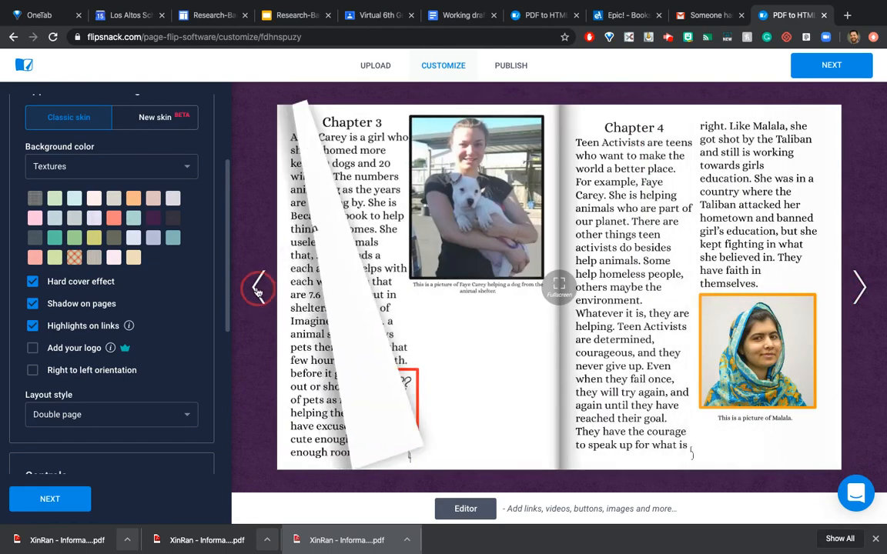
{"action": "left_click", "coordinate": [259, 288]}
{"action": "left_click", "coordinate": [257, 291]}
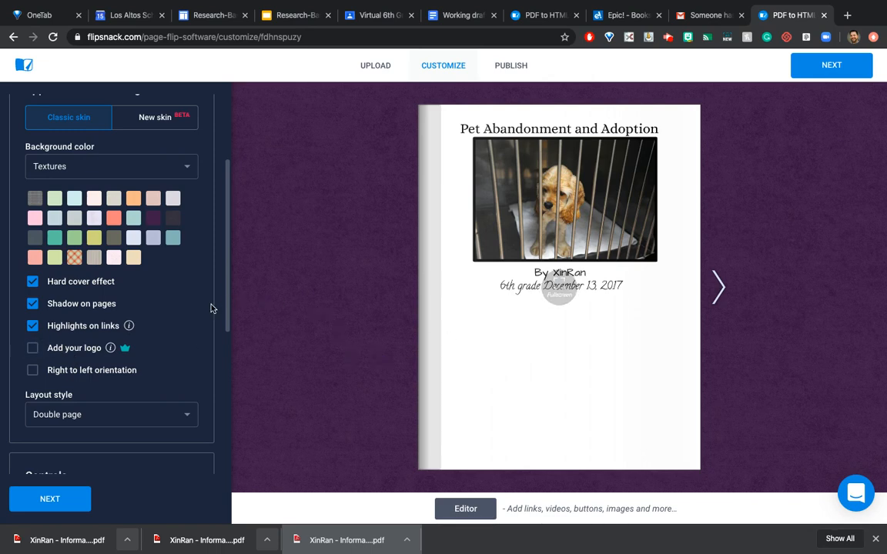
- Examine the remaining appearance settings and the available layout styles, keeping Double page
{"action": "left_click", "coordinate": [226, 291]}
{"action": "mouse_move", "coordinate": [225, 290]}
{"action": "left_mouse_down"}
{"action": "mouse_move", "coordinate": [229, 353]}
{"action": "mouse_move", "coordinate": [232, 272]}
{"action": "left_mouse_up"}
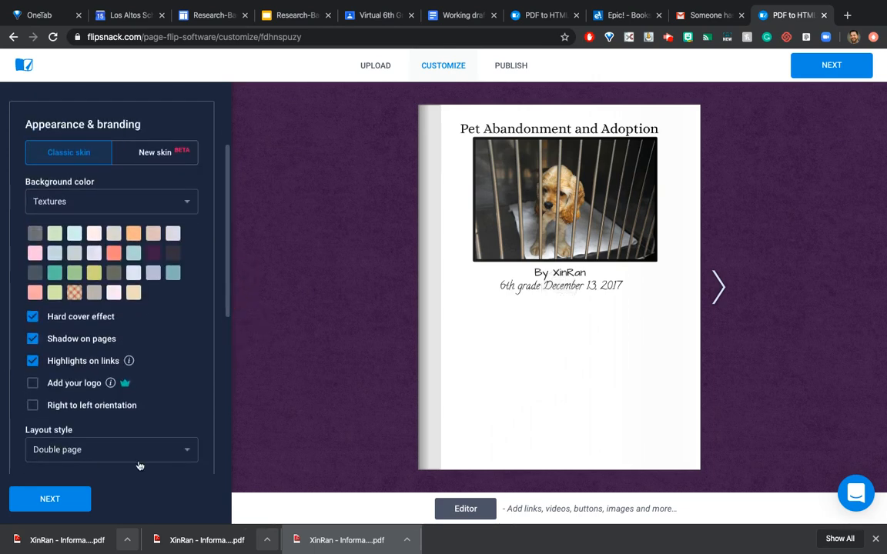
{"action": "left_click", "coordinate": [230, 255]}
{"action": "scroll", "coordinate": [230, 256], "scroll_direction": "down", "scroll_amount": 1}
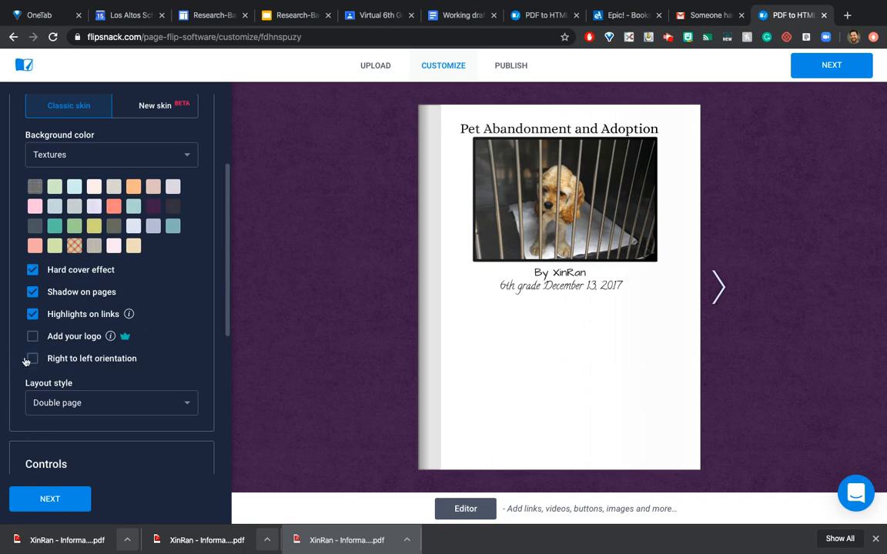
{"action": "left_click", "coordinate": [189, 405]}
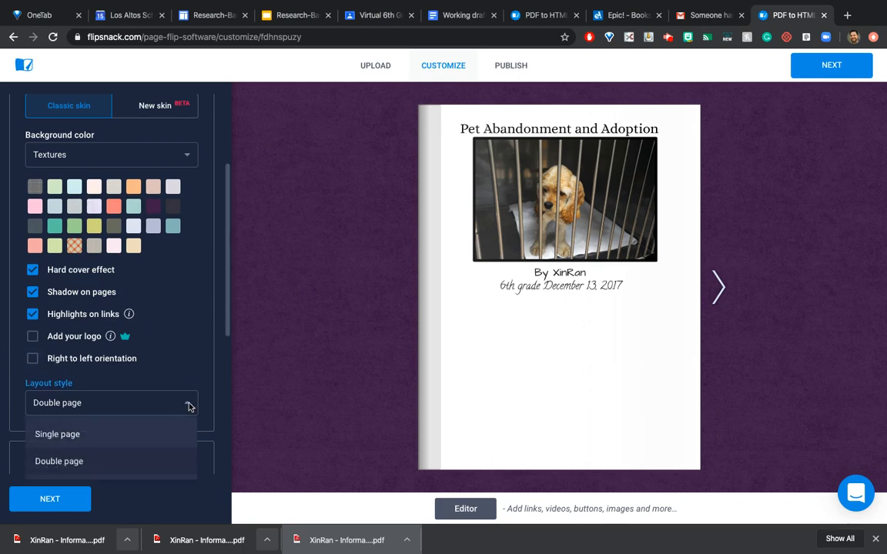
{"action": "left_click", "coordinate": [228, 312]}
- Enable PDF download in the flipbook's controls and leave PDF printing disabled
{"action": "left_click_drag", "start_coordinate": [229, 312], "coordinate": [231, 436]}
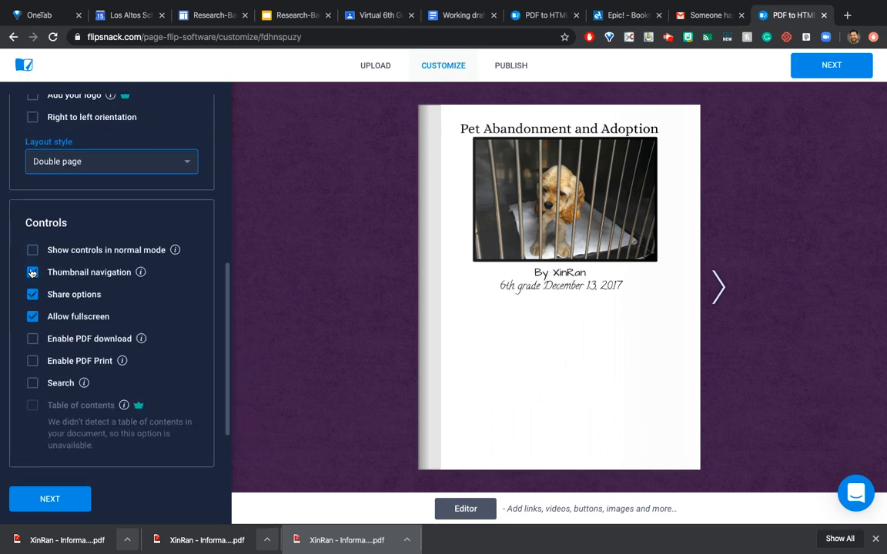
{"action": "left_click", "coordinate": [32, 361]}
{"action": "left_click", "coordinate": [32, 339]}
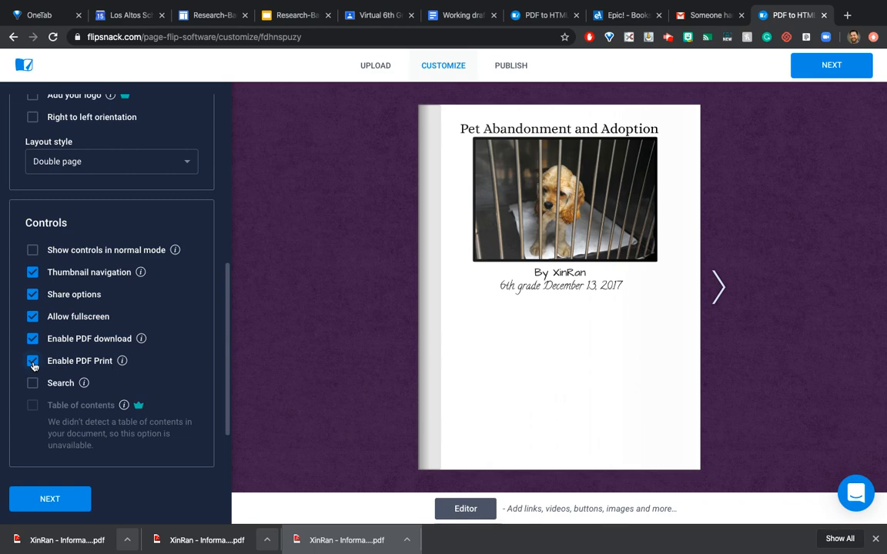
{"action": "left_click", "coordinate": [33, 362]}
- Check the explanation of the Search control, try enabling it, and turn it back off
{"action": "mouse_move", "coordinate": [85, 386]}
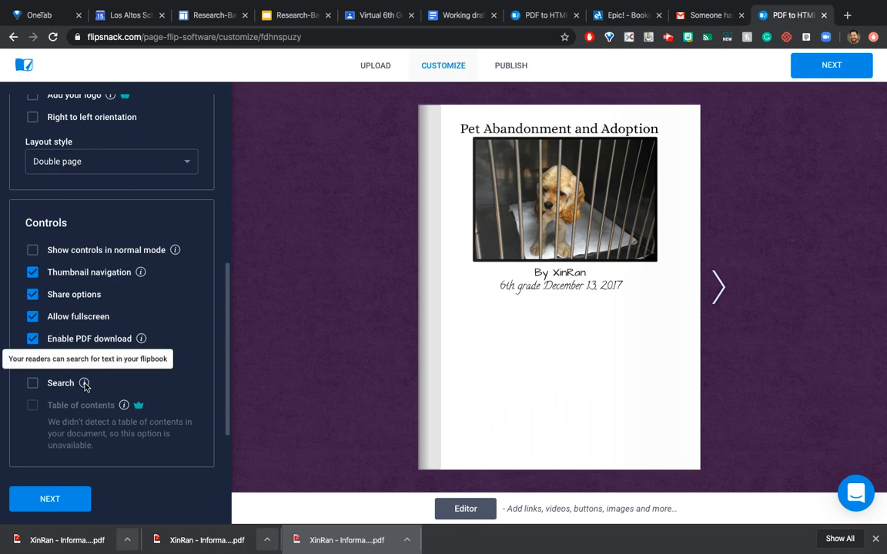
{"action": "left_click", "coordinate": [32, 384]}
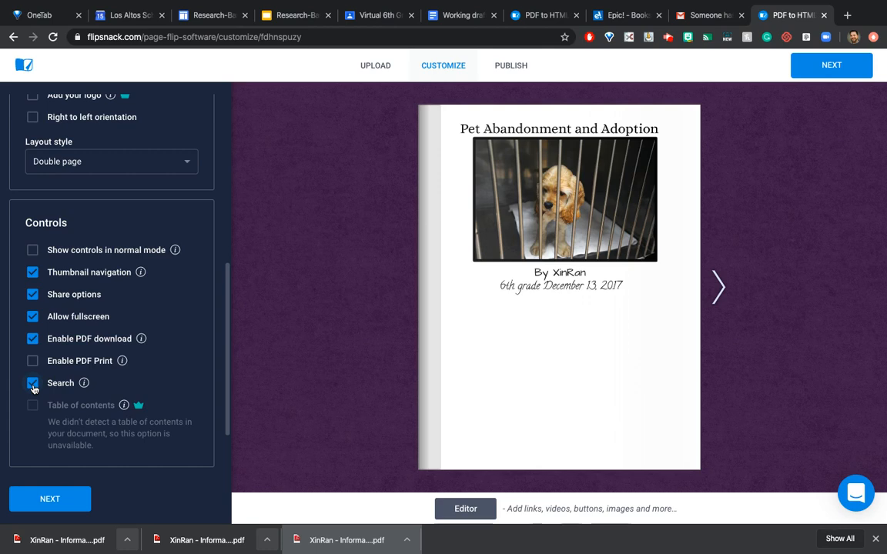
{"action": "left_click", "coordinate": [33, 384]}
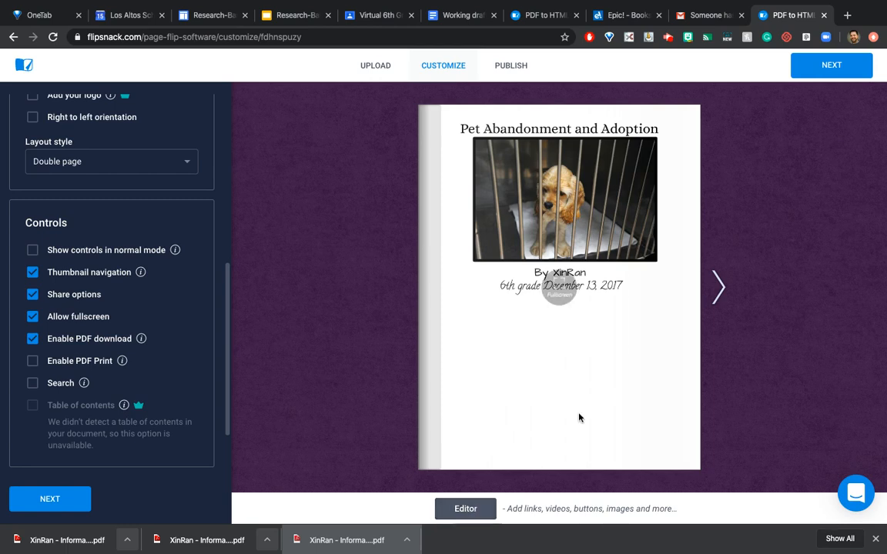
- Continue to the publishing settings and enter the description "Informational book about Pet Abandonment"
{"action": "left_click", "coordinate": [844, 71]}
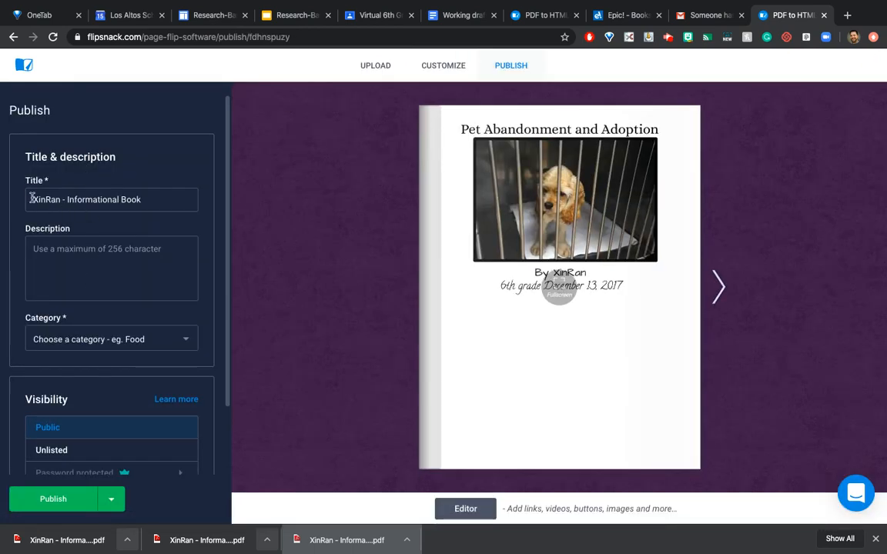
{"action": "left_click_drag", "start_coordinate": [31, 198], "coordinate": [199, 206]}
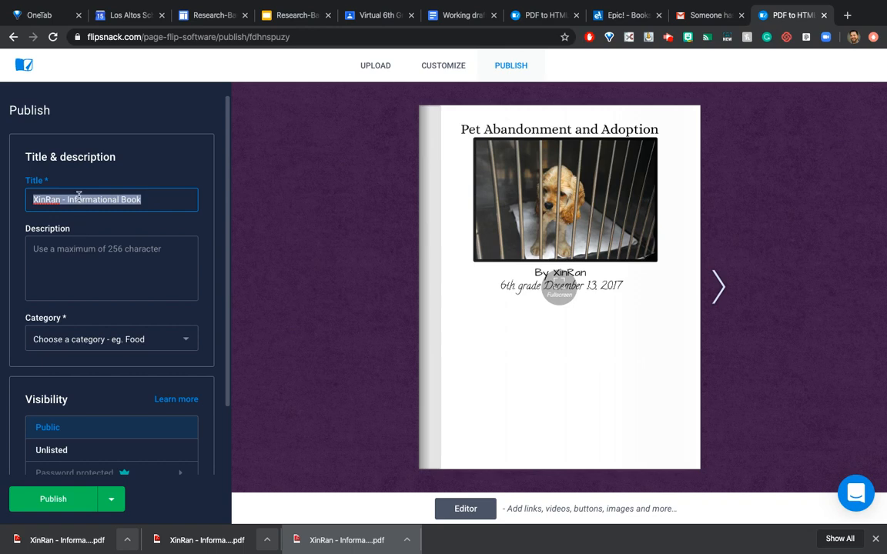
{"action": "left_click", "coordinate": [90, 260]}
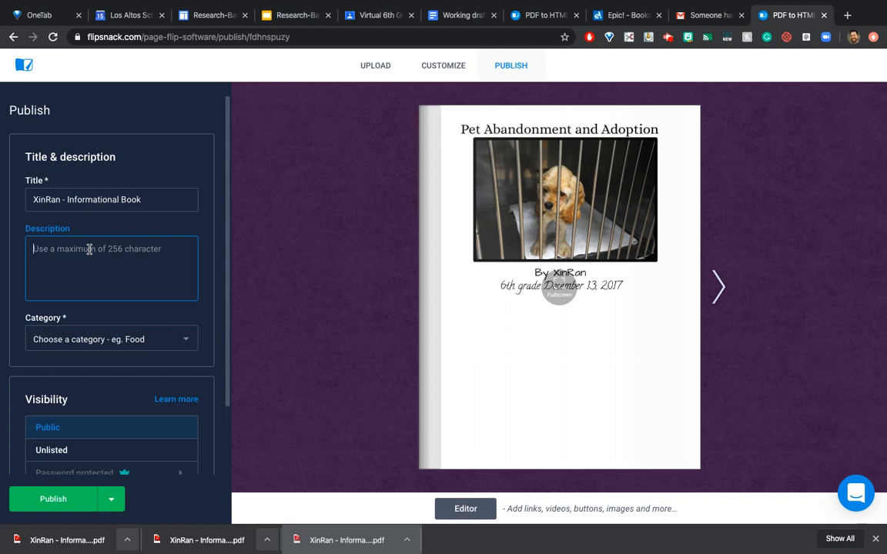
{"action": "type", "text": "Informational Book about P"}
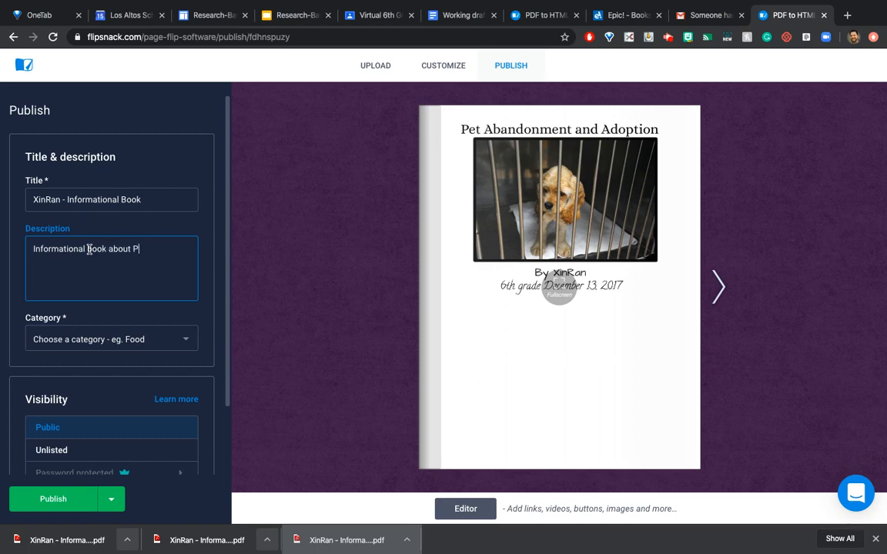
{"action": "type", "text": "et Abandonment"}
- Assign the categories Education and Literary to the flipbook
{"action": "left_click", "coordinate": [161, 349]}
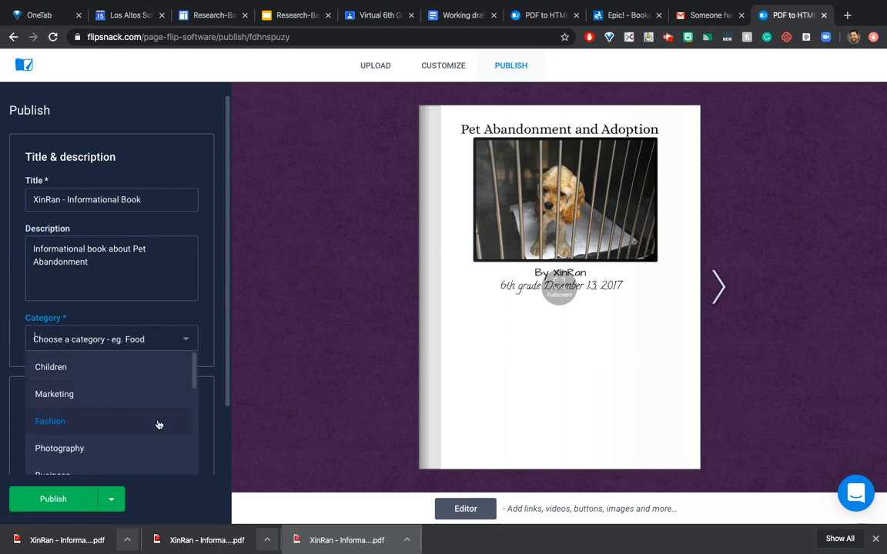
{"action": "scroll", "coordinate": [160, 425], "scroll_direction": "down", "scroll_amount": 1}
{"action": "scroll", "coordinate": [160, 429], "scroll_direction": "down", "scroll_amount": 5}
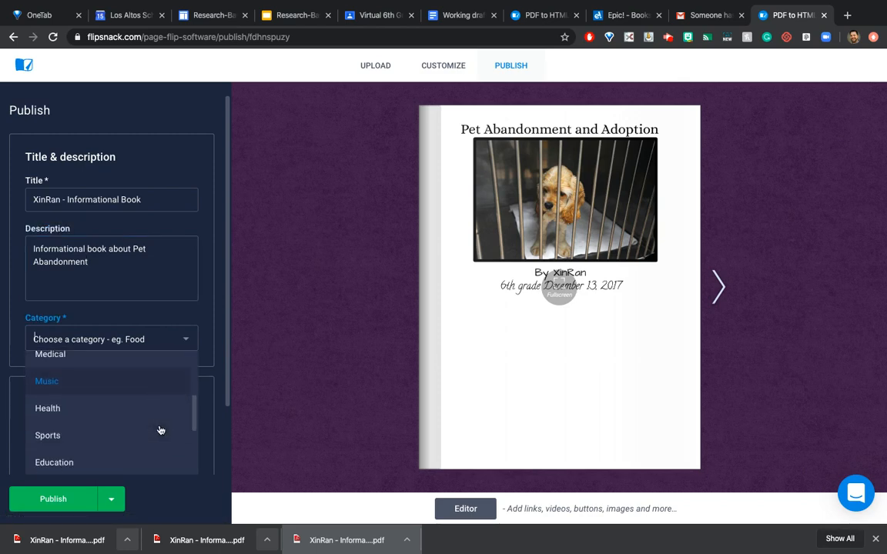
{"action": "left_click", "coordinate": [83, 386]}
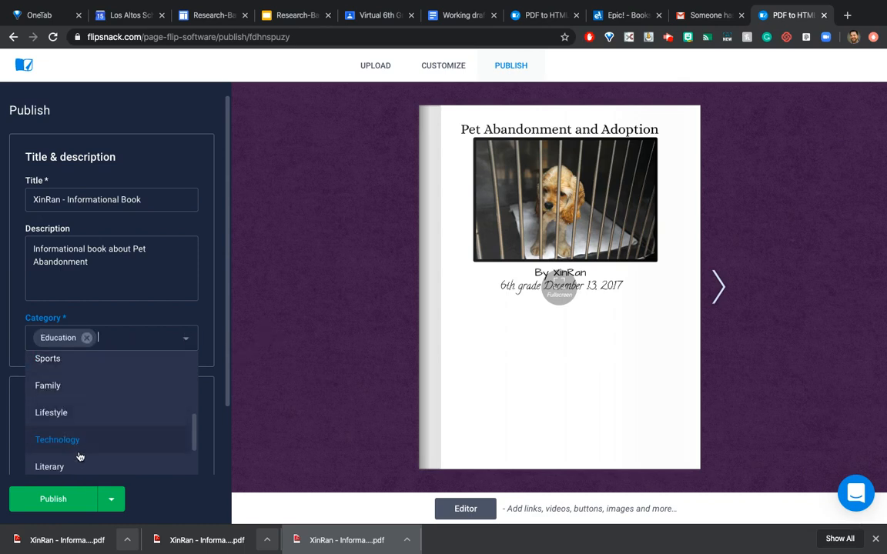
{"action": "scroll", "coordinate": [84, 462], "scroll_direction": "down", "scroll_amount": 1}
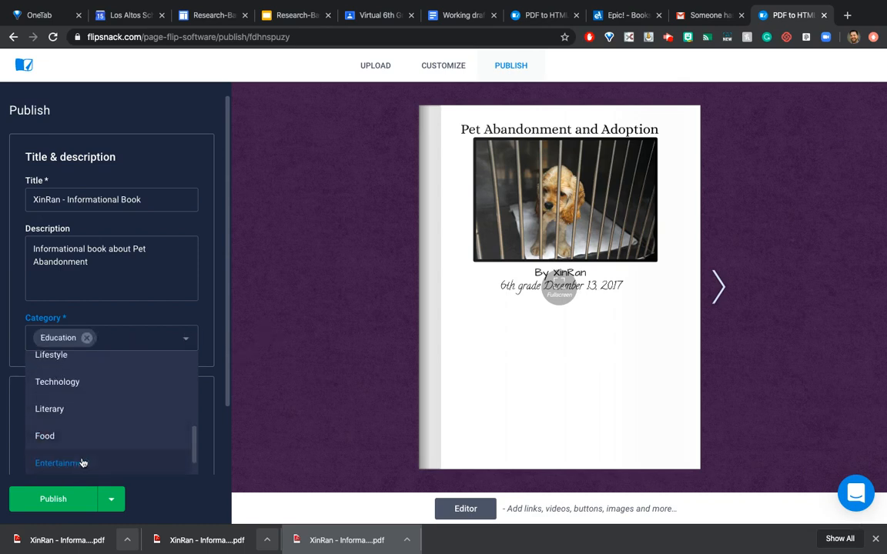
{"action": "left_click", "coordinate": [87, 410]}
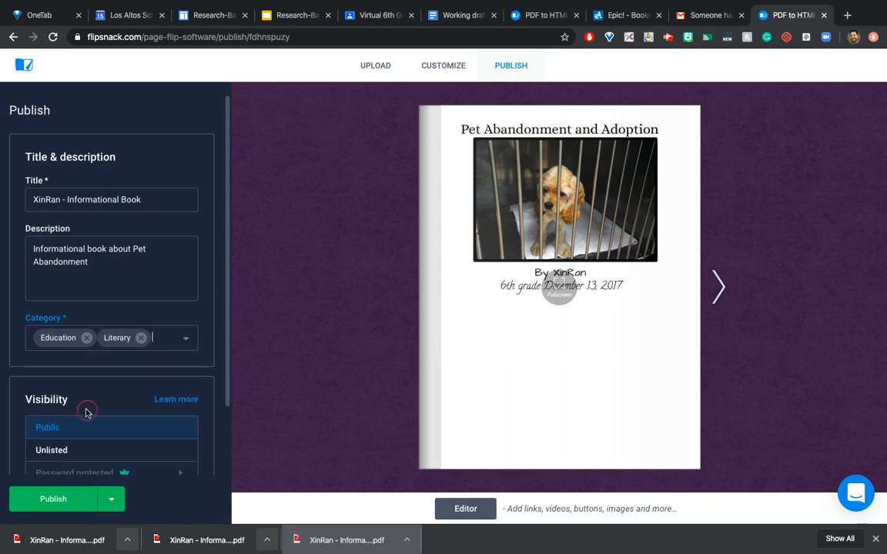
- Set the flipbook's visibility to Unlisted and publish it
{"action": "left_click", "coordinate": [172, 339]}
{"action": "scroll", "coordinate": [231, 377], "scroll_direction": "down", "scroll_amount": 1}
{"action": "scroll", "coordinate": [226, 354], "scroll_direction": "down", "scroll_amount": 2}
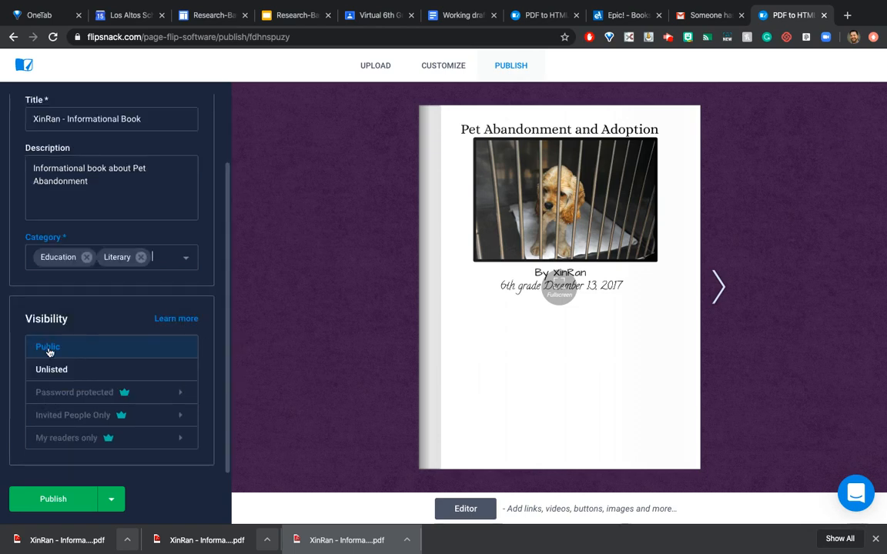
{"action": "left_click", "coordinate": [65, 369]}
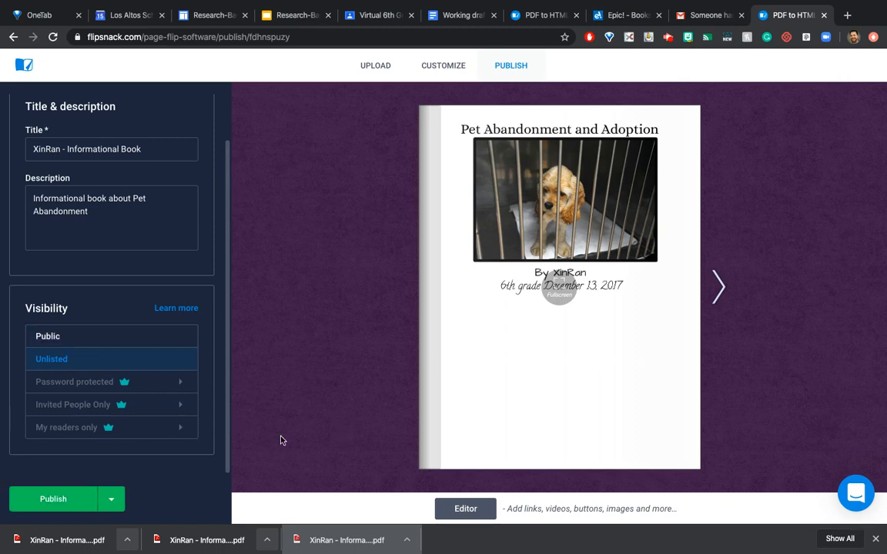
{"action": "left_click", "coordinate": [73, 501]}
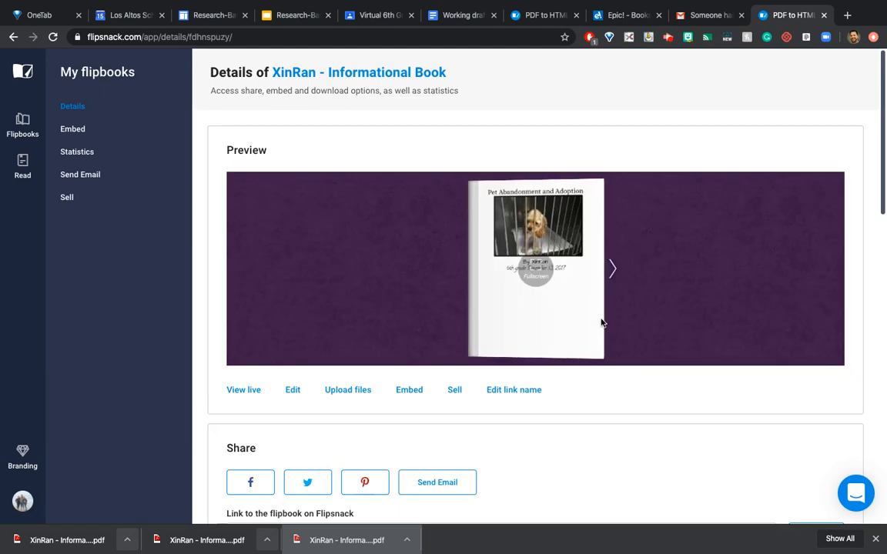
- Page through the published flipbook's preview from the cover to the Sources Used page
{"action": "left_click", "coordinate": [609, 272]}
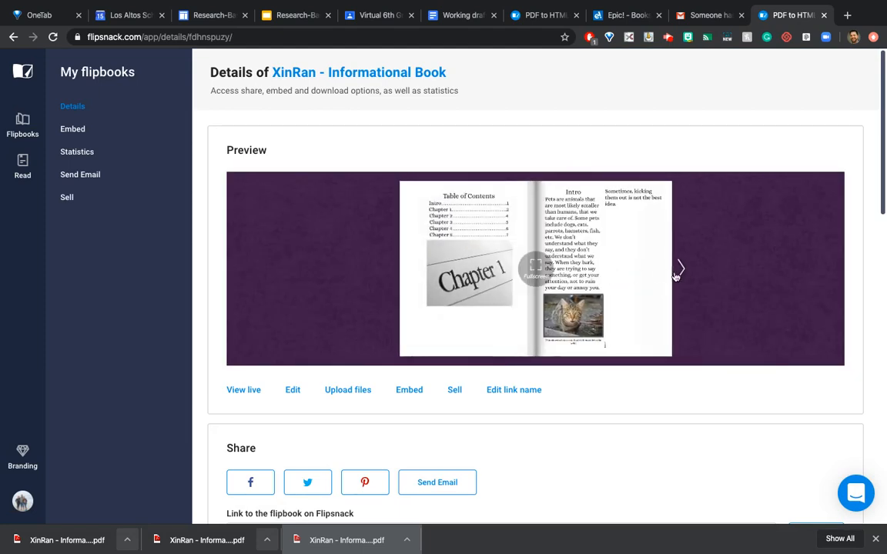
{"action": "left_click", "coordinate": [682, 276]}
{"action": "left_click", "coordinate": [682, 274]}
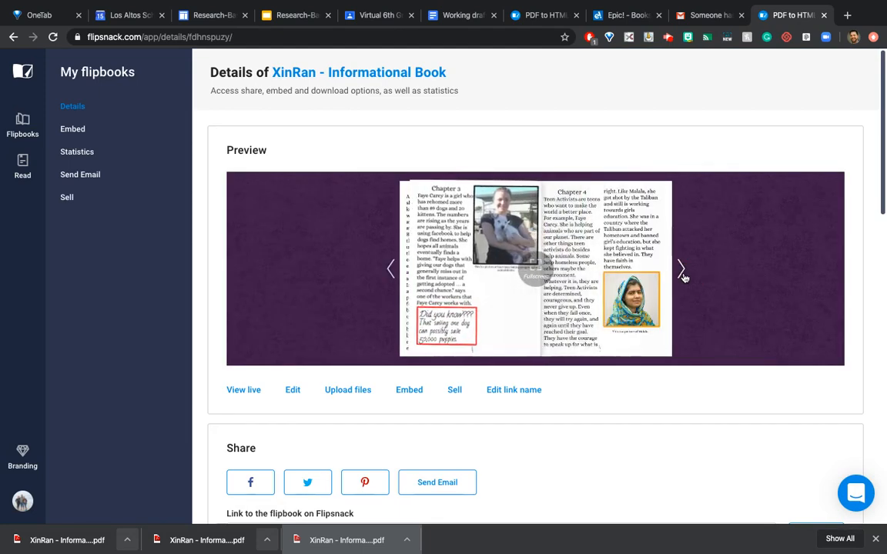
{"action": "left_click", "coordinate": [682, 274]}
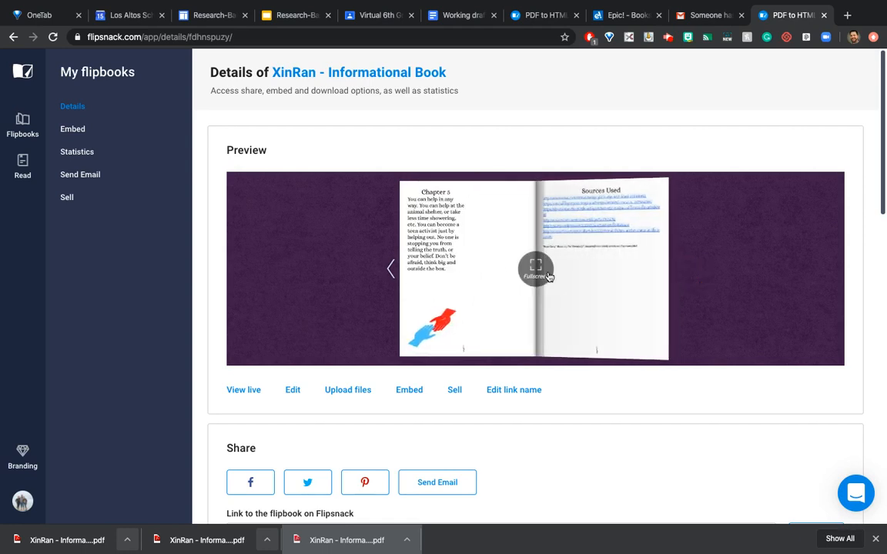
- Copy the flipbook's fullscreen link without Flipsnack branding from the sharing options
{"action": "scroll", "coordinate": [562, 316], "scroll_direction": "down", "scroll_amount": 1}
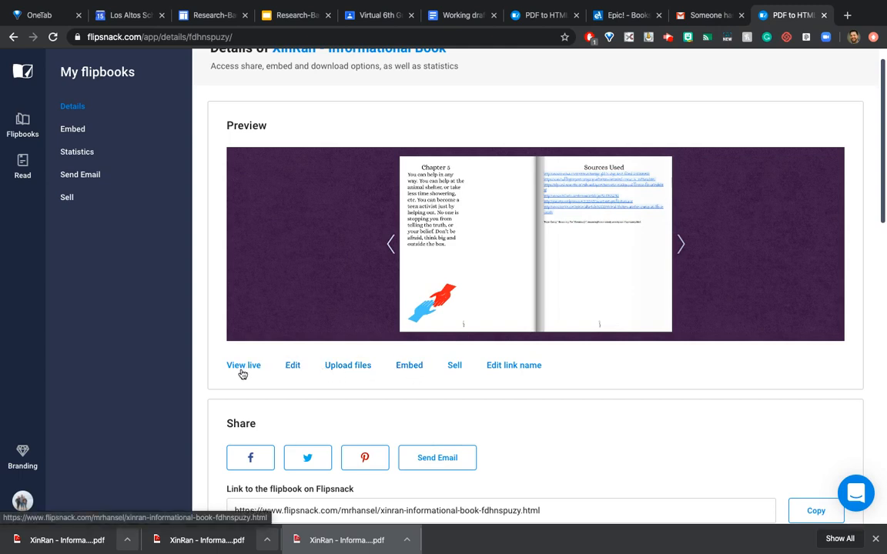
{"action": "scroll", "coordinate": [589, 373], "scroll_direction": "down", "scroll_amount": 1}
{"action": "scroll", "coordinate": [589, 372], "scroll_direction": "down", "scroll_amount": 2}
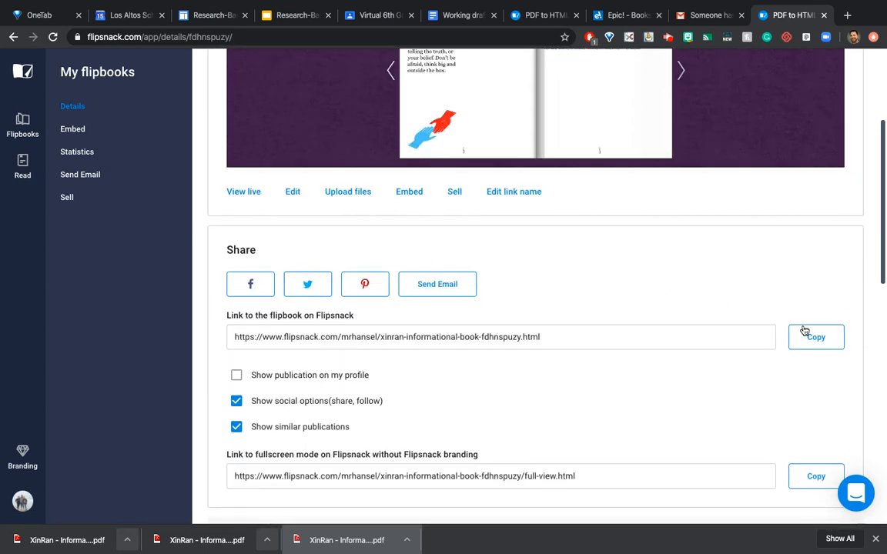
{"action": "scroll", "coordinate": [746, 346], "scroll_direction": "down", "scroll_amount": 1}
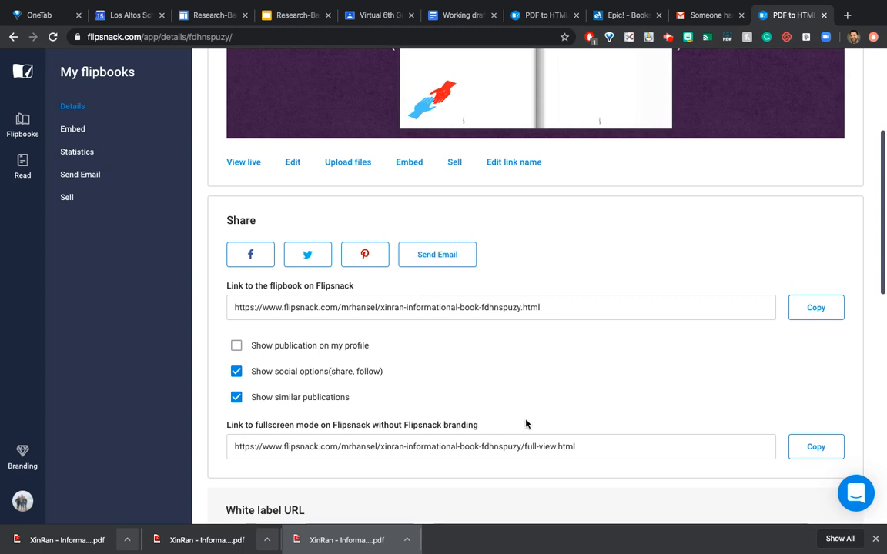
{"action": "left_click", "coordinate": [822, 450]}
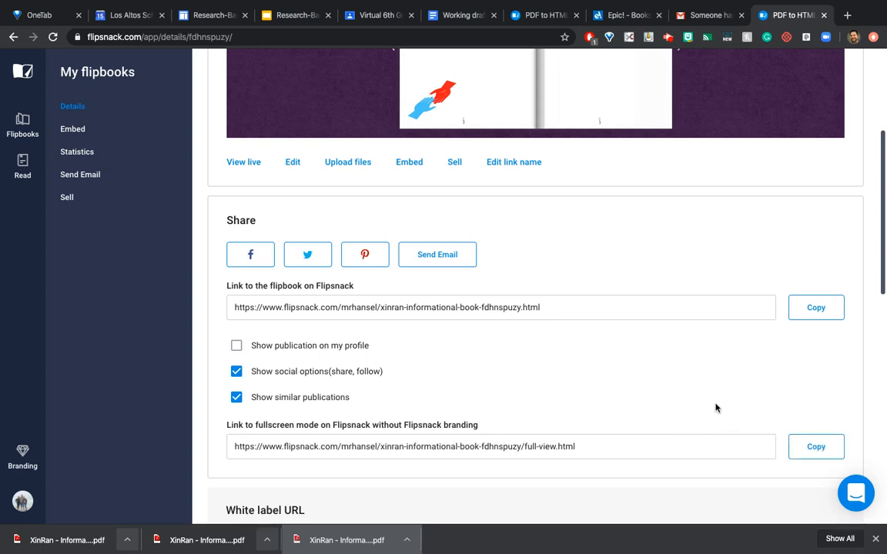
- Review the white label, download, printed copies and analytics options on the details page, and return to the flipbook preview
{"action": "scroll", "coordinate": [716, 407], "scroll_direction": "down", "scroll_amount": 3}
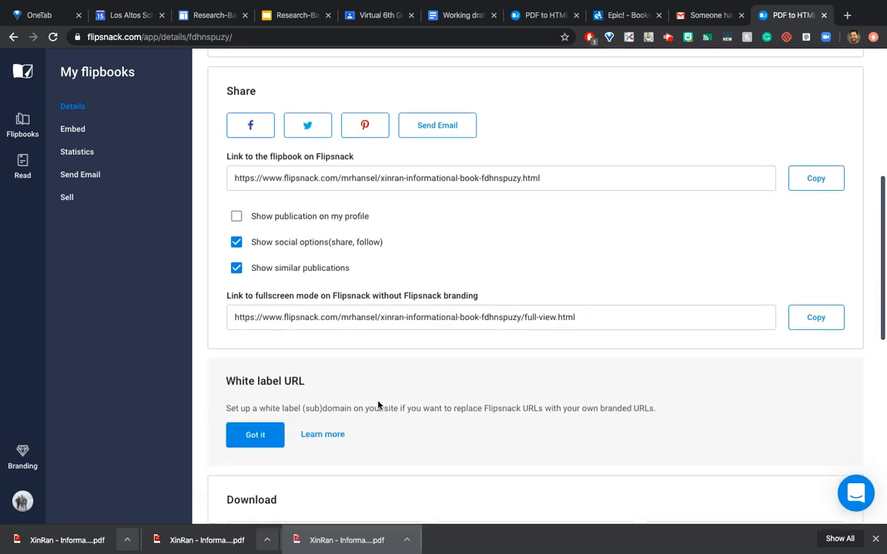
{"action": "scroll", "coordinate": [649, 441], "scroll_direction": "down", "scroll_amount": 6}
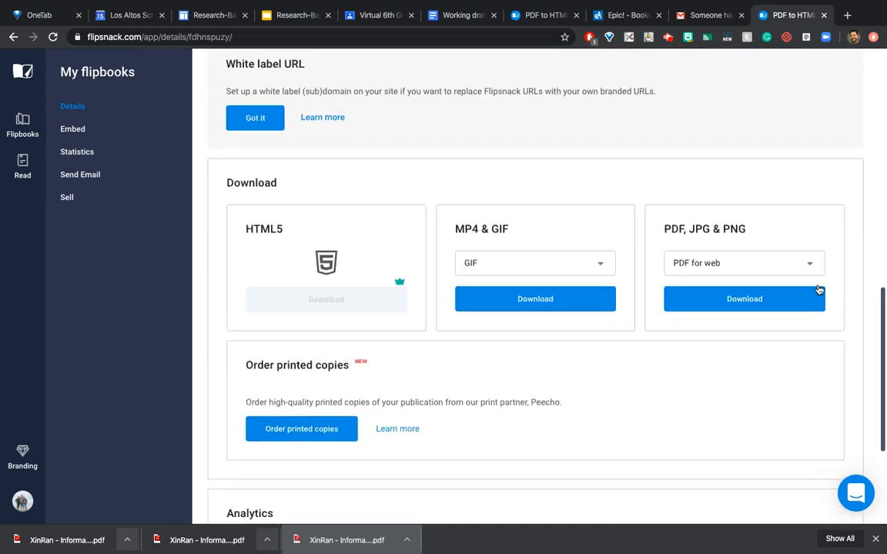
{"action": "scroll", "coordinate": [821, 301], "scroll_direction": "down", "scroll_amount": 2}
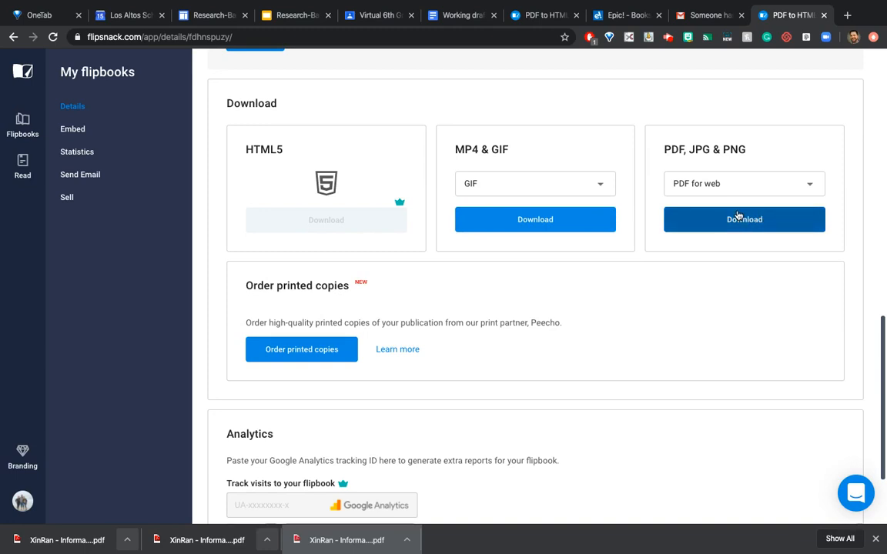
{"action": "scroll", "coordinate": [745, 225], "scroll_direction": "down", "scroll_amount": 2}
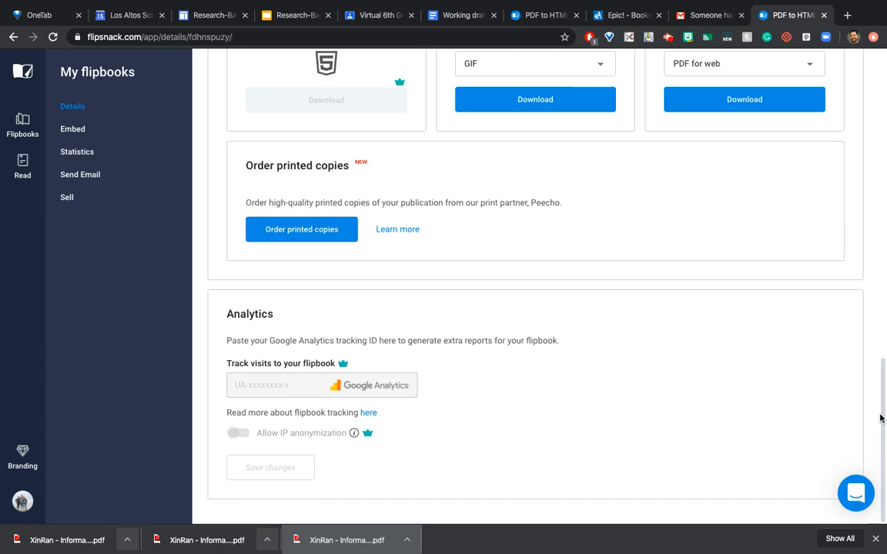
{"action": "left_click_drag", "start_coordinate": [882, 409], "coordinate": [879, 4]}
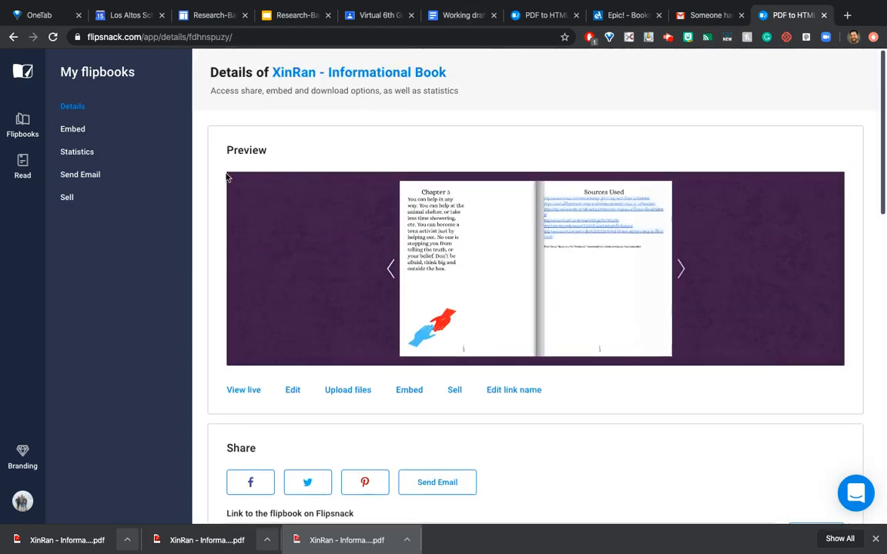